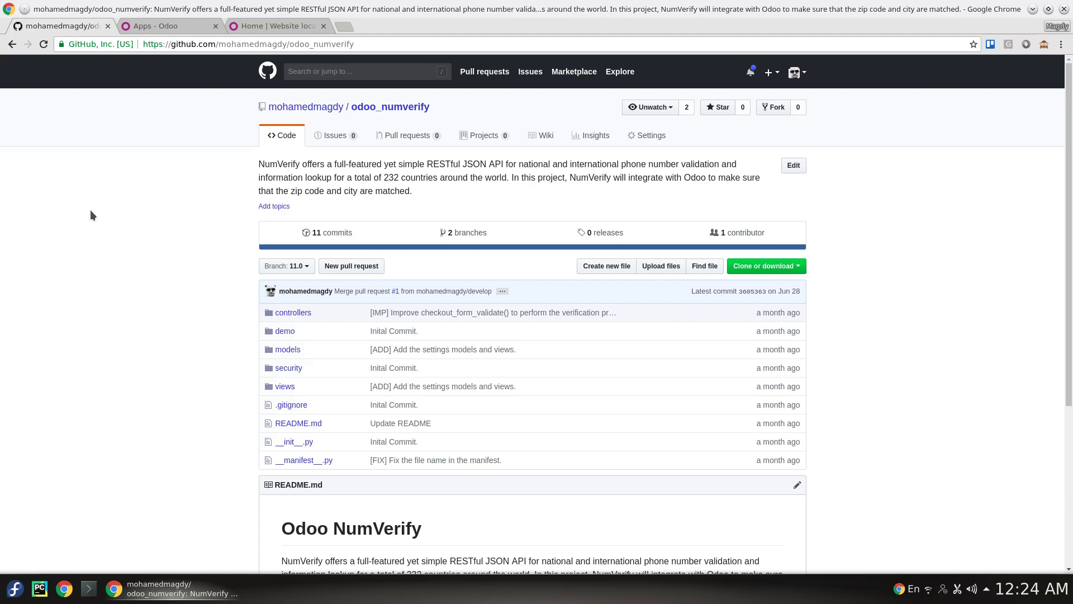
Follow the README's NumVerify link and open the account dashboard showing the API access key.
scroll(90, 221, "down", 3)
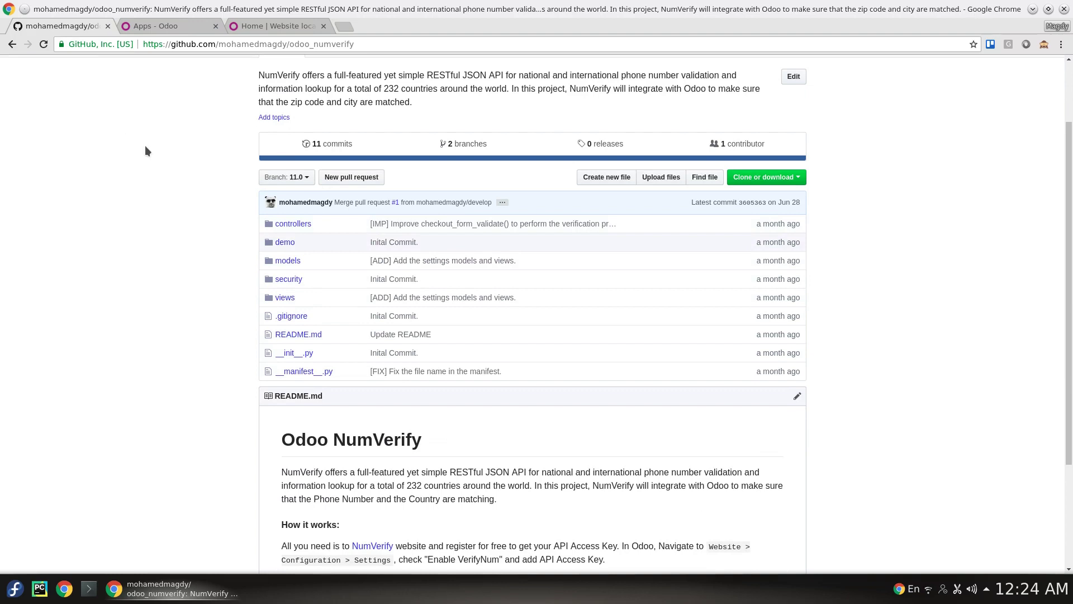
scroll(153, 168, "up", 3)
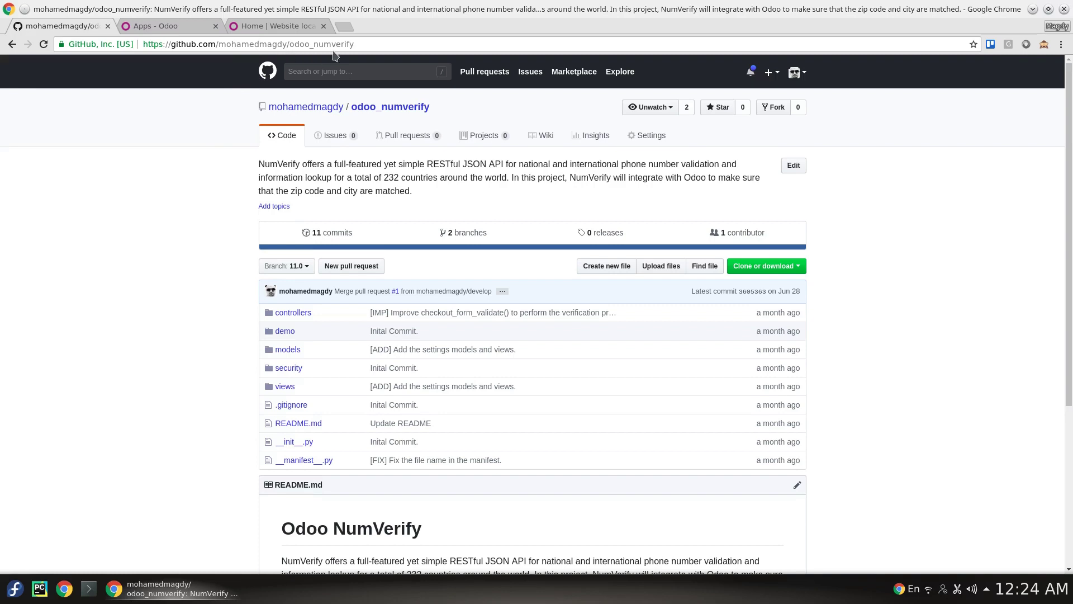
scroll(134, 224, "down", 5)
scroll(84, 238, "down", 3)
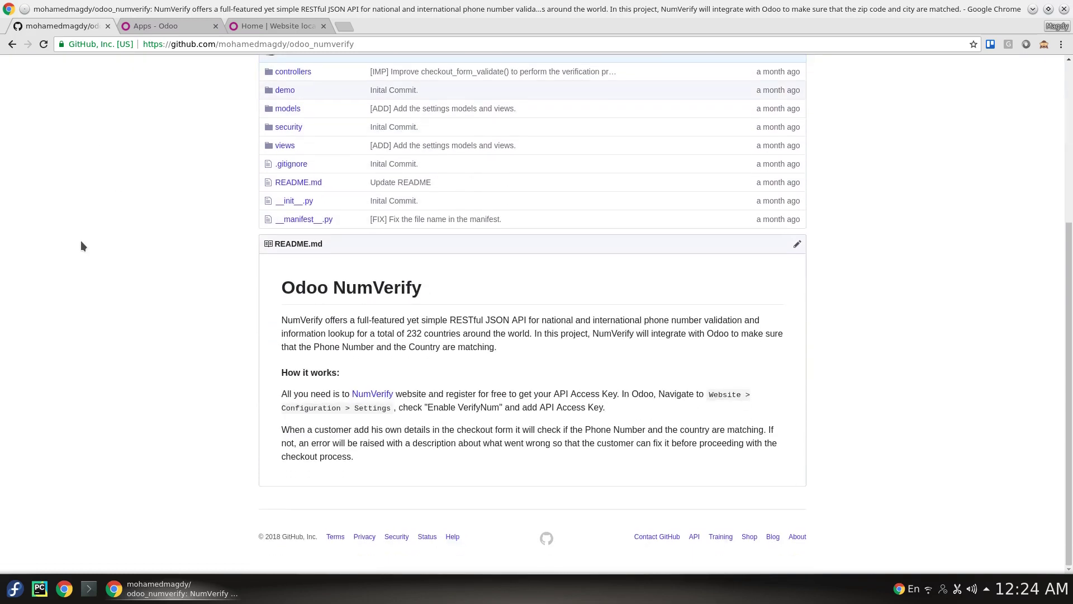
left_click(372, 394)
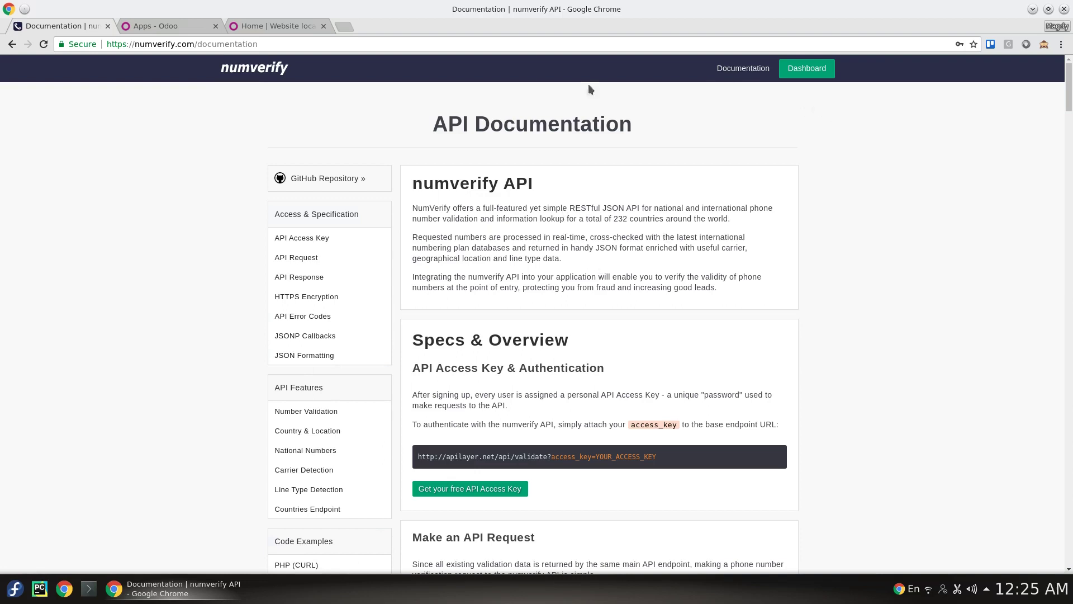
left_click(824, 78)
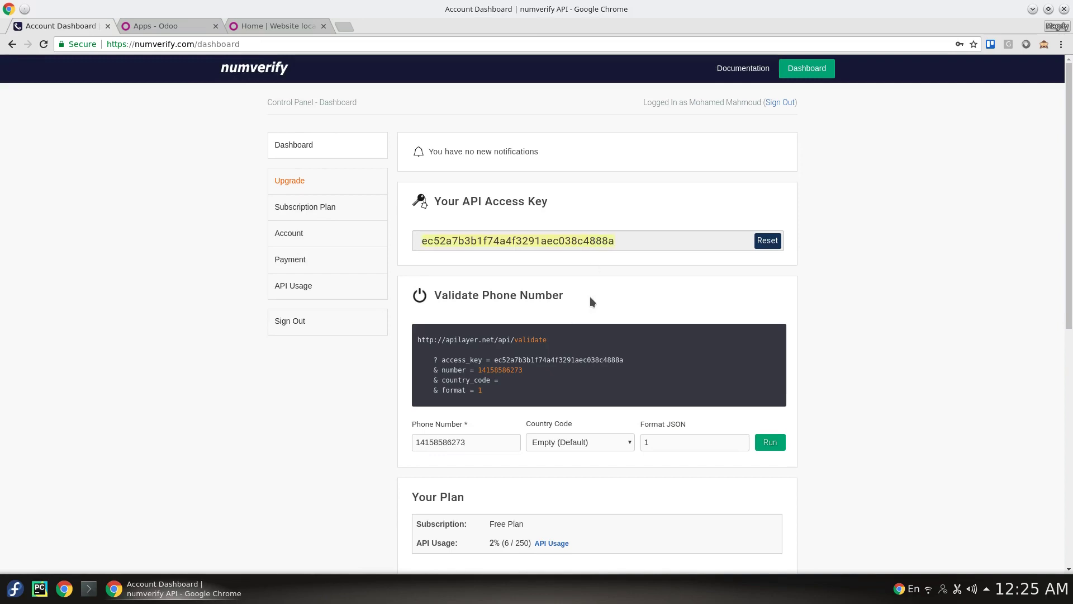
Search all Odoo modules for 'Odoo NumVerify' to show the installed module.
left_click(169, 25)
left_click(673, 84)
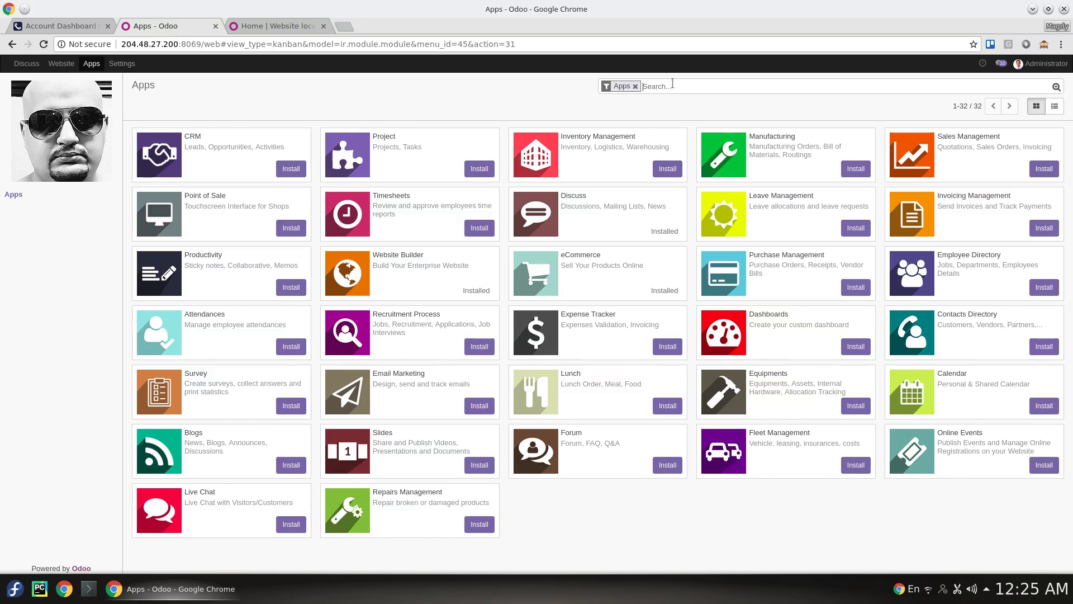
key("BackSpace")
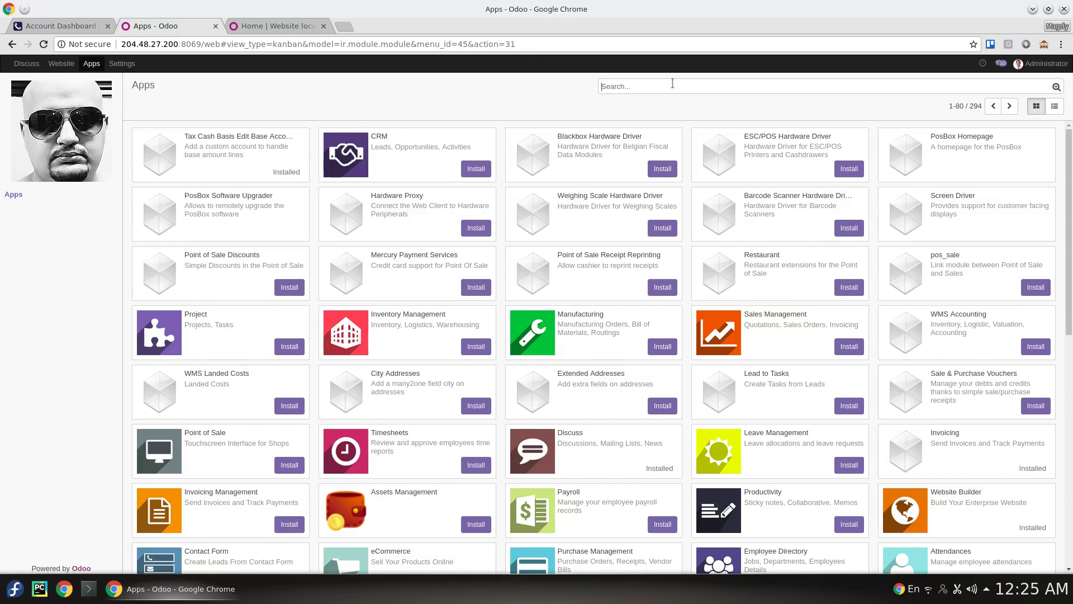
type("Odoo Num")
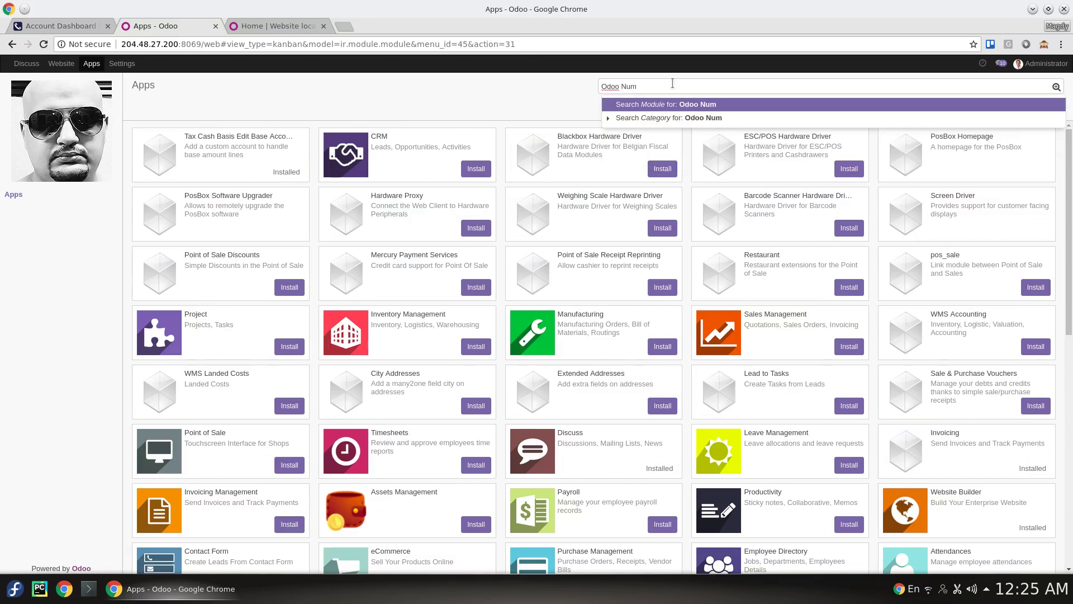
type("Verify")
key("Return")
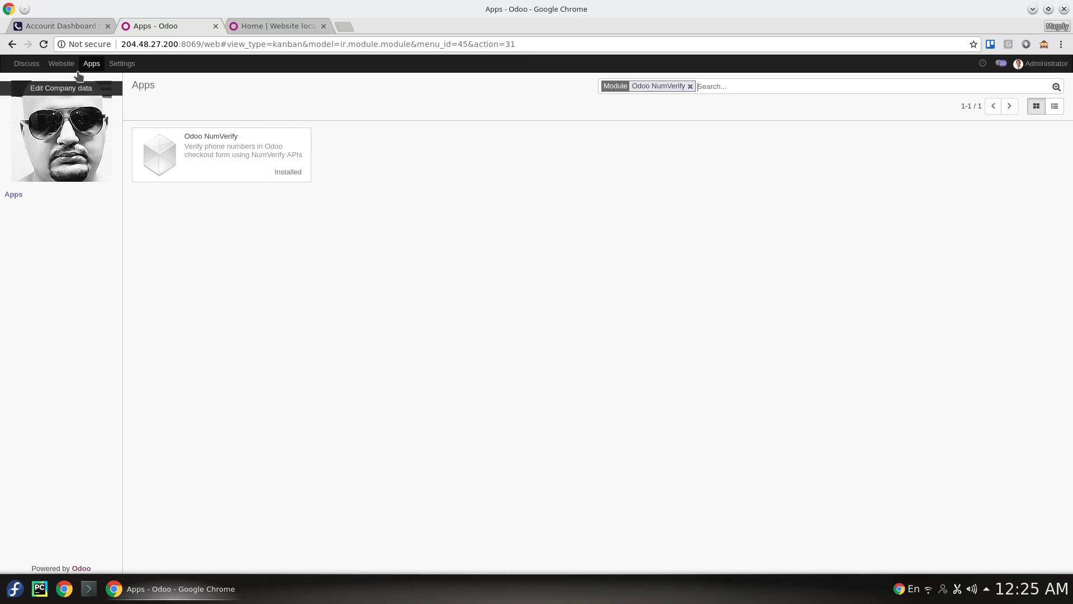
Open the Website app's Settings page and locate the VerifyNum options.
left_click(61, 63)
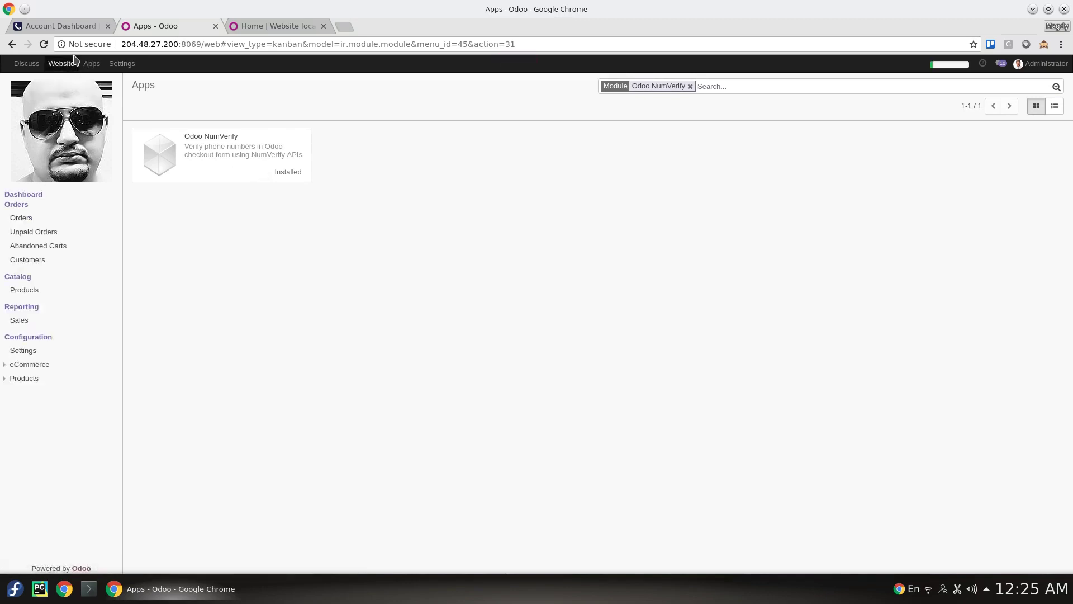
left_click(53, 353)
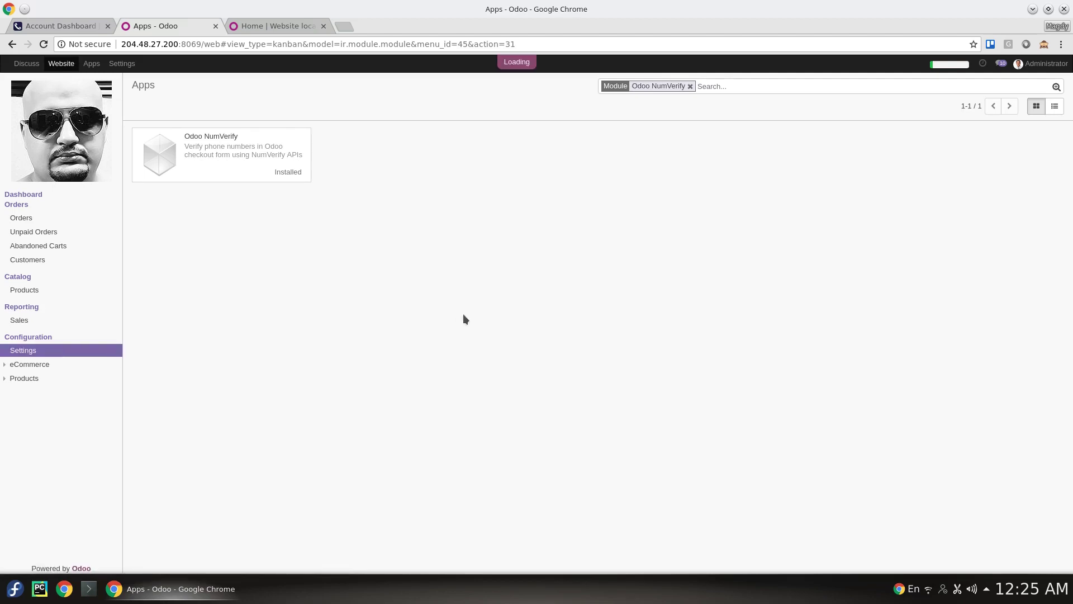
scroll(446, 292, "down", 1)
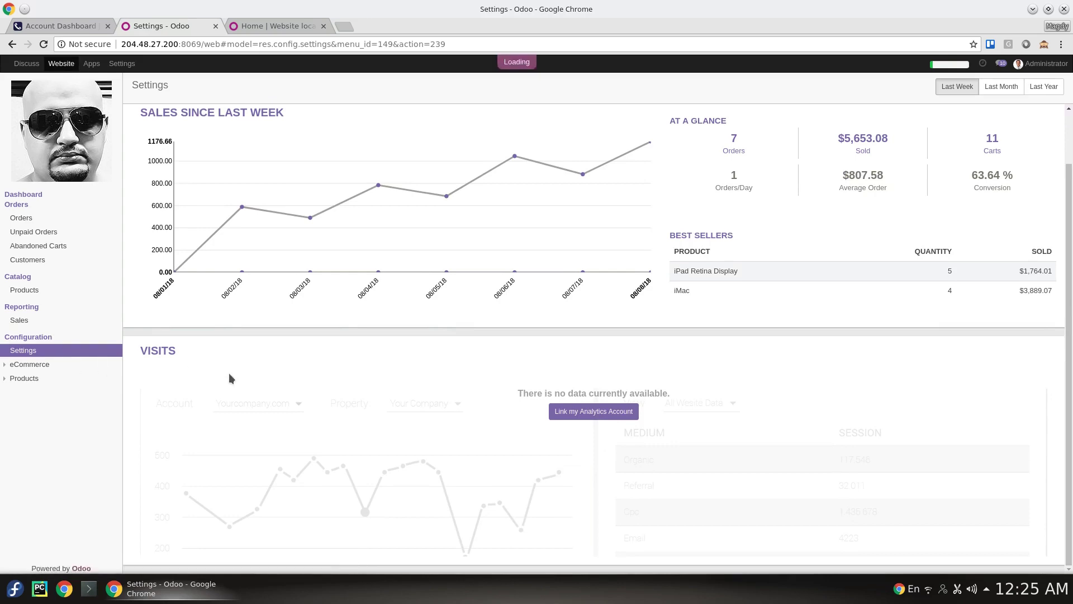
scroll(229, 374, "down", 10)
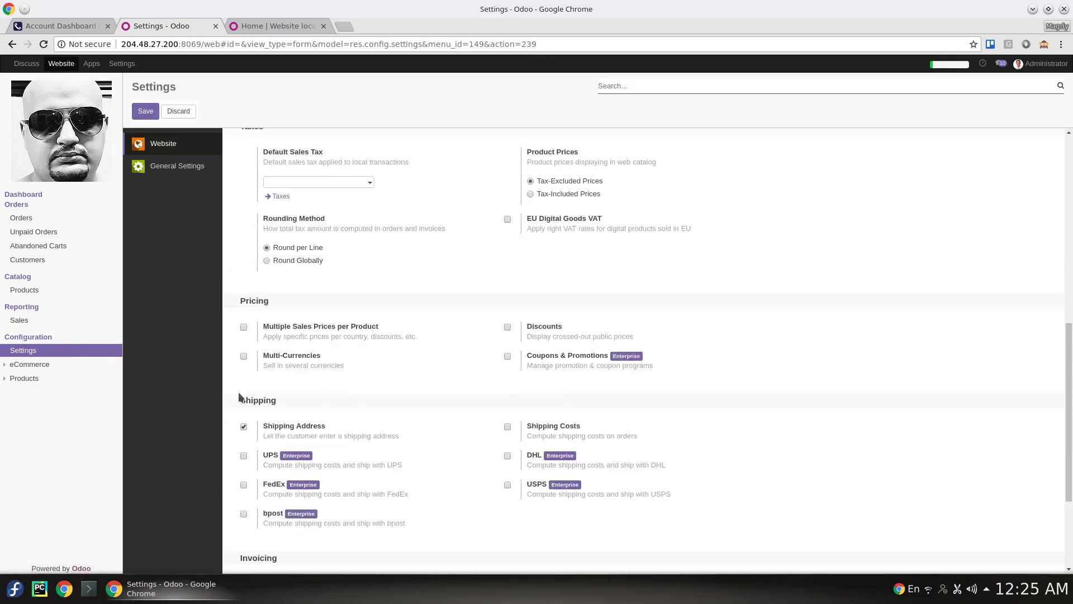
scroll(249, 408, "down", 3)
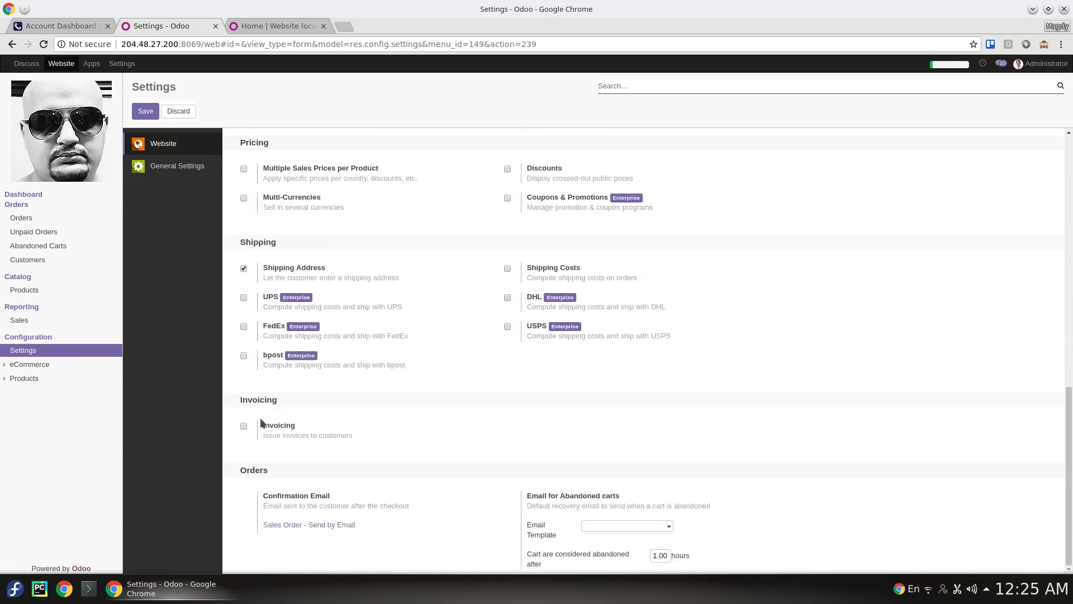
scroll(343, 430, "up", 4)
scroll(405, 353, "up", 3)
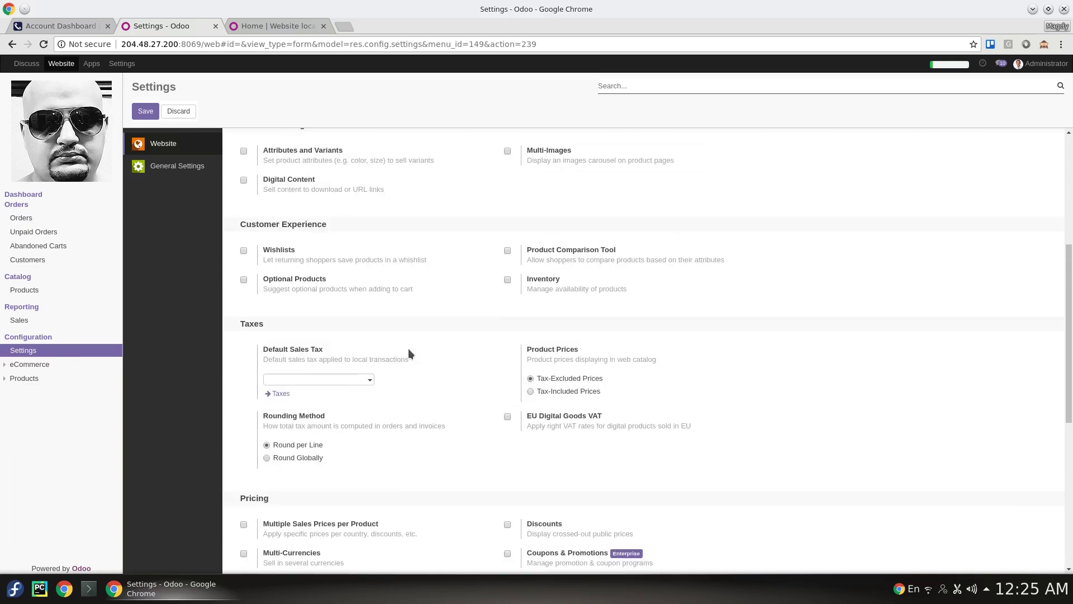
scroll(289, 273, "up", 5)
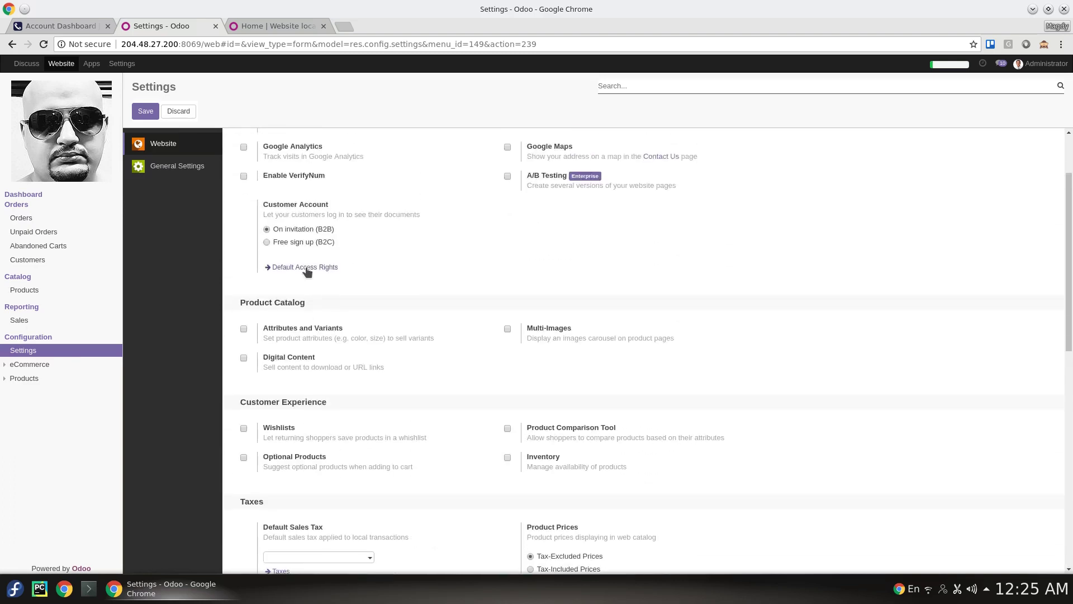
Tick Enable VerifyNum, paste the NumVerify API key into VerifyNum API Key, and save.
left_click(243, 266)
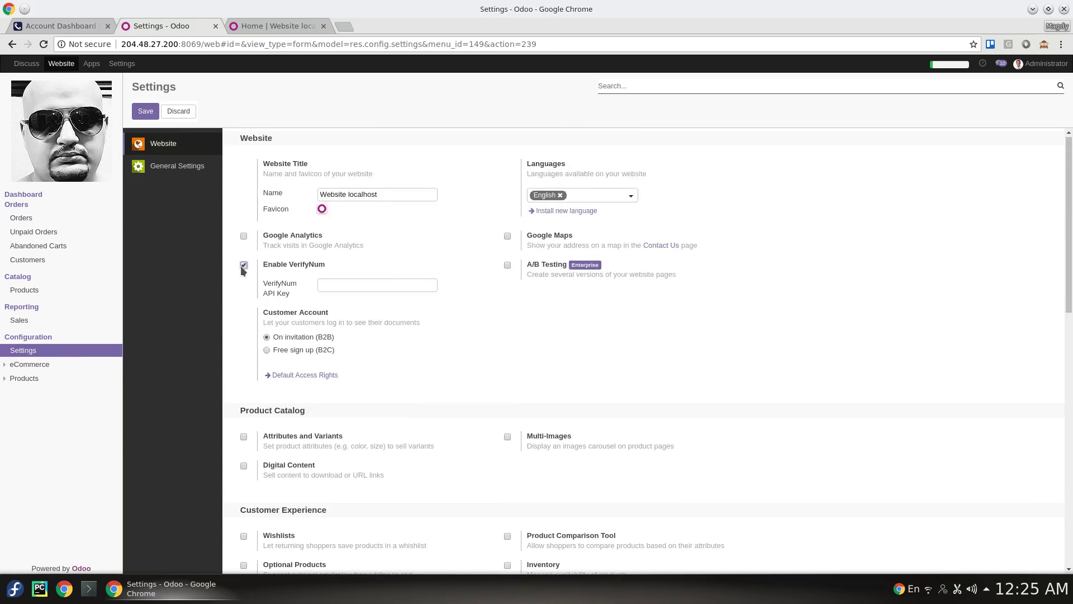
left_click(380, 289)
key("ctrl+v")
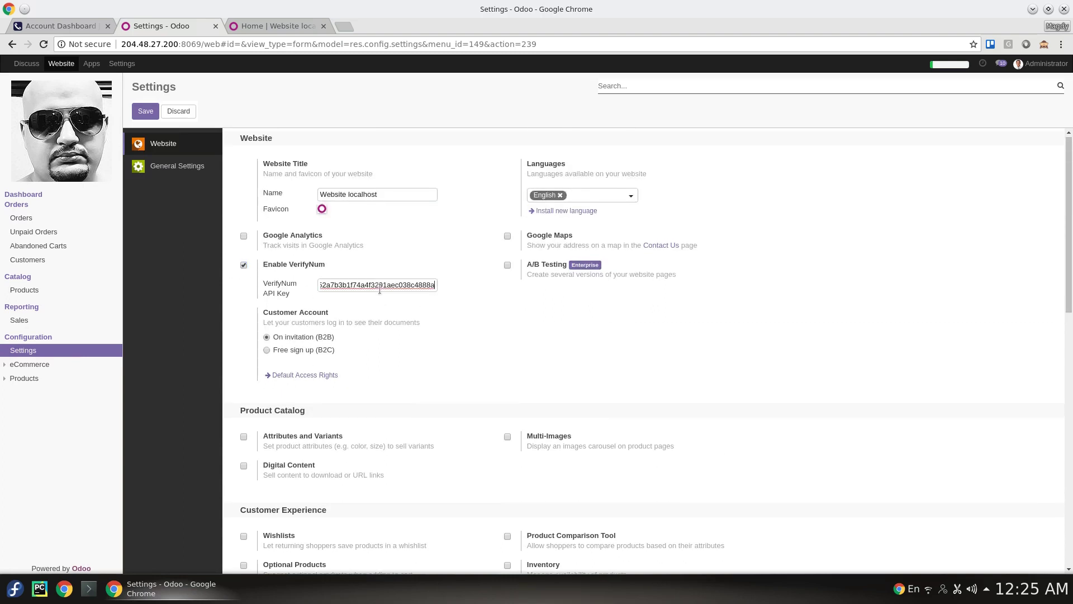
left_click(145, 111)
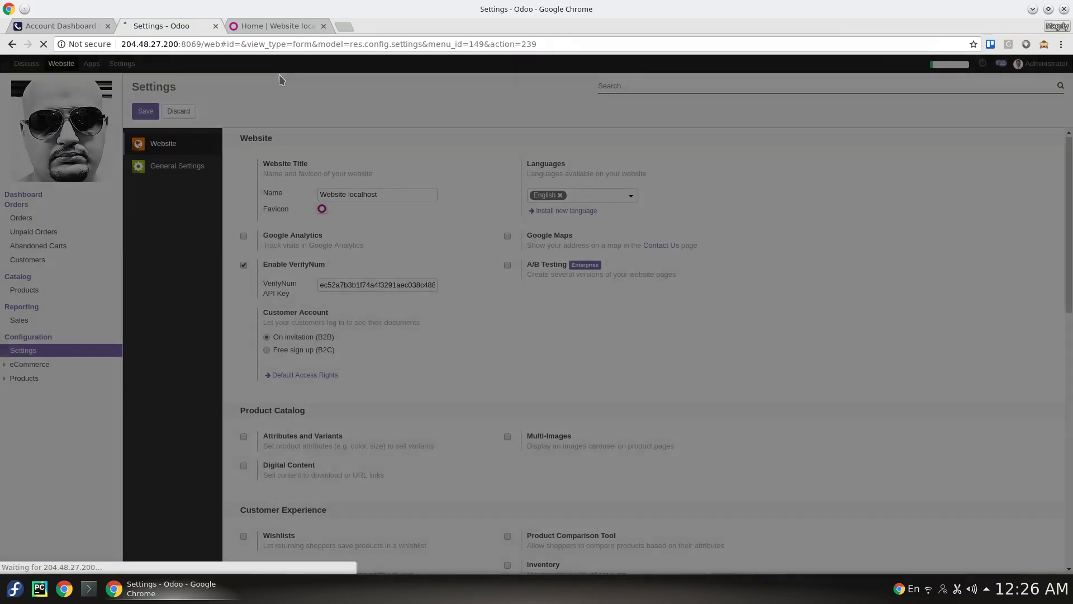
Add two Apple Wireless Keyboards to the cart, check out, and edit the billing address.
left_click(276, 27)
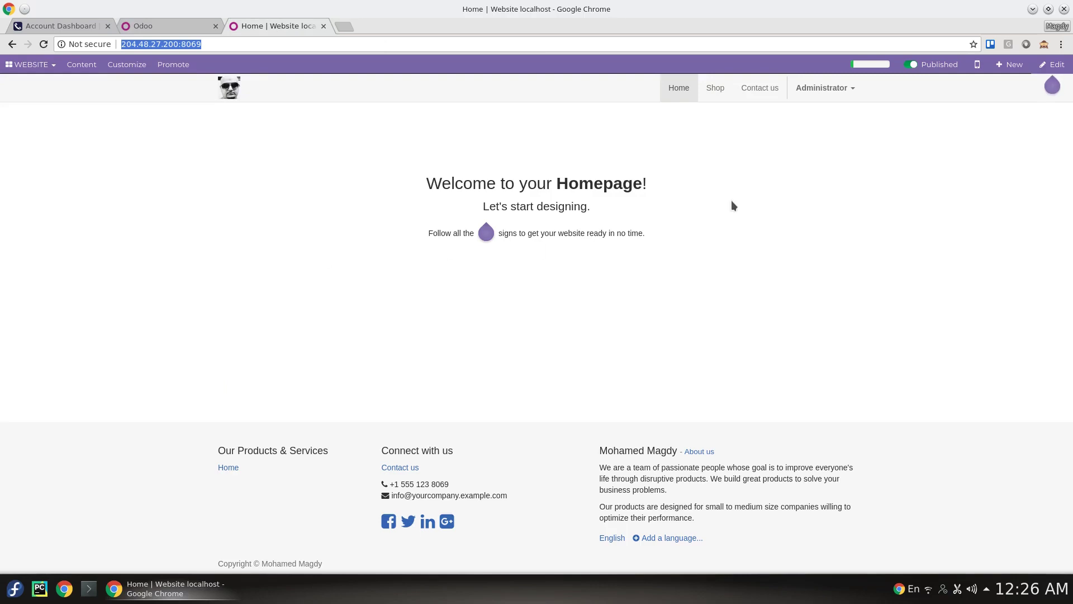
left_click(718, 94)
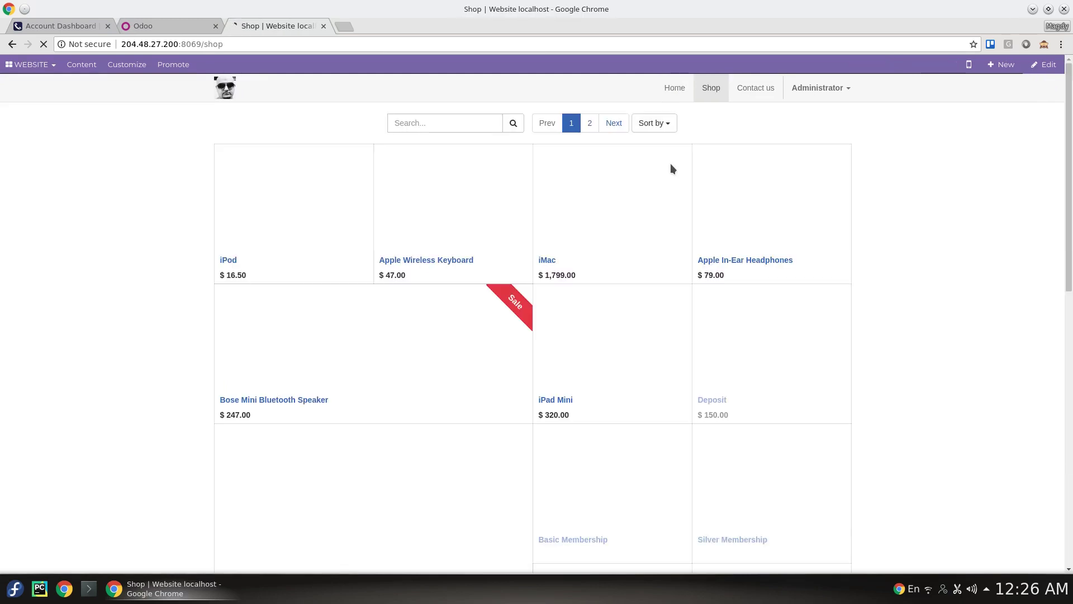
left_click(449, 263)
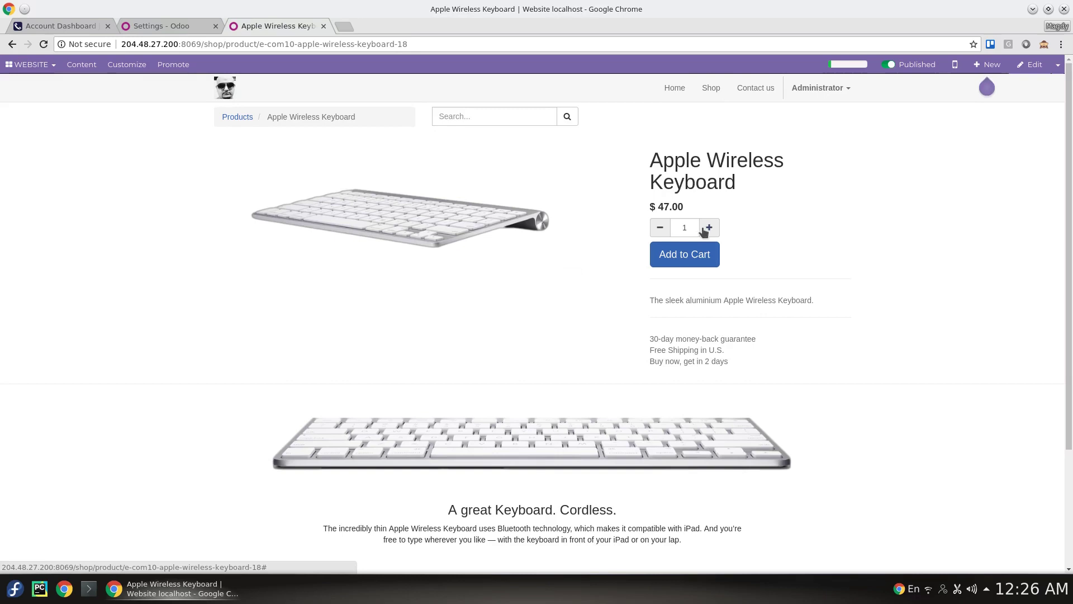
left_click(703, 229)
left_click(709, 261)
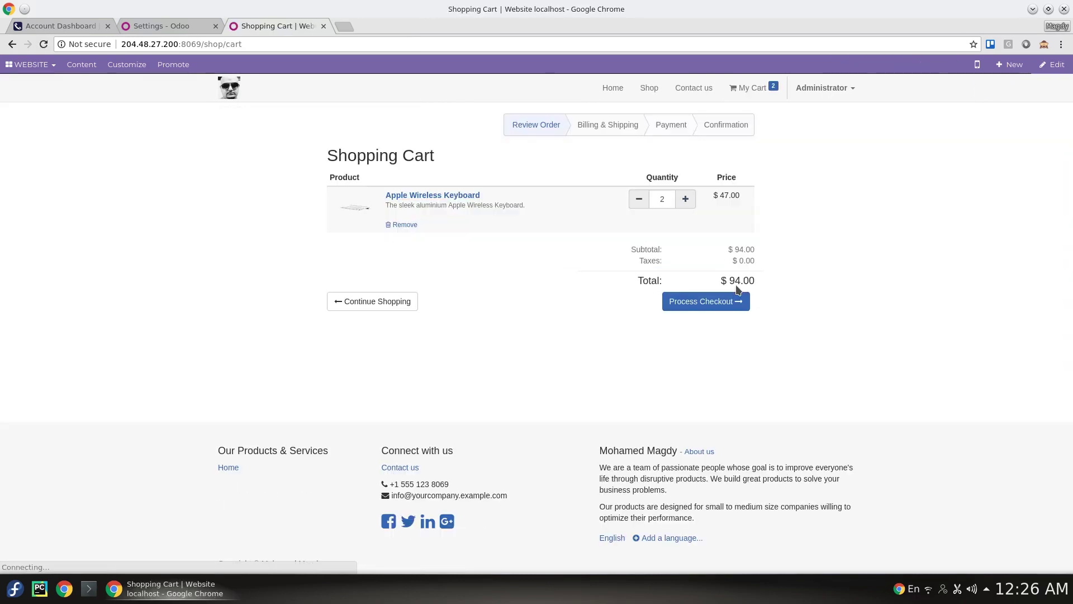
left_click(686, 312)
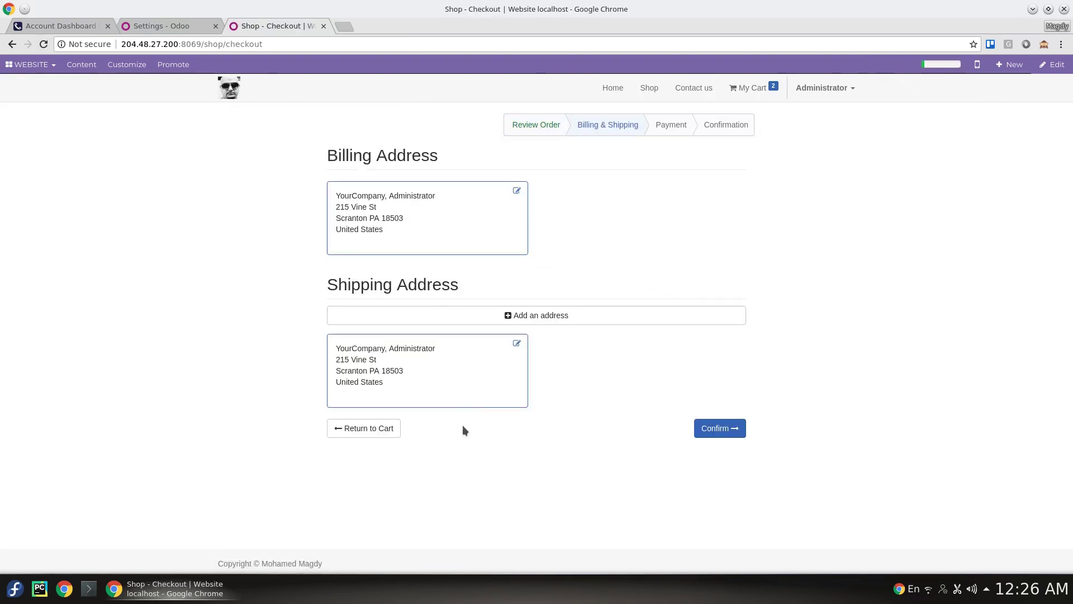
left_click(517, 193)
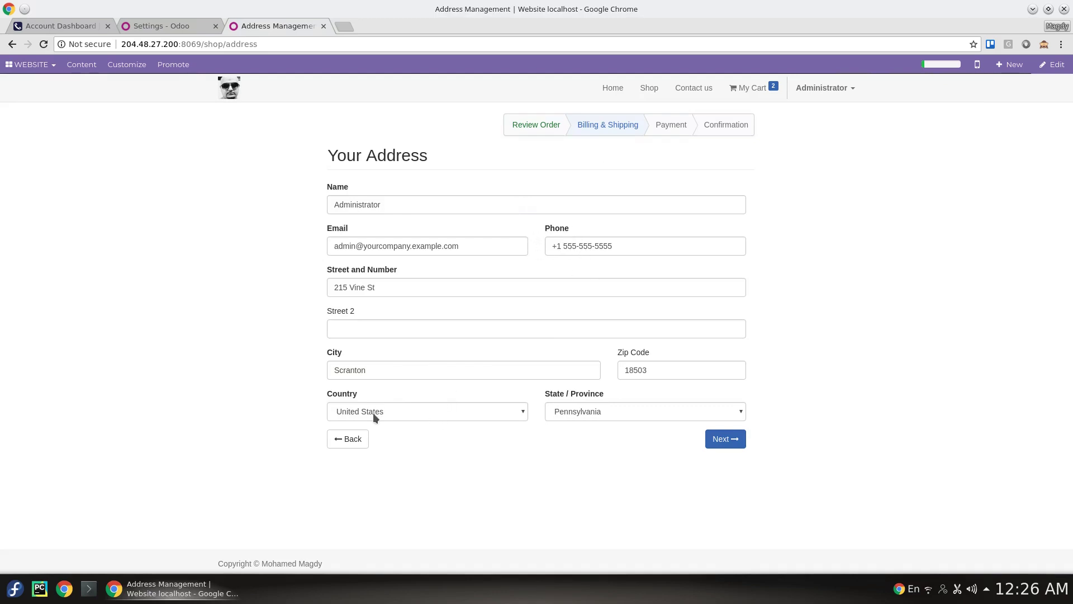
Set the billing address country to United Kingdom and submit, getting 'Phone Number is not correct'.
left_click(418, 410)
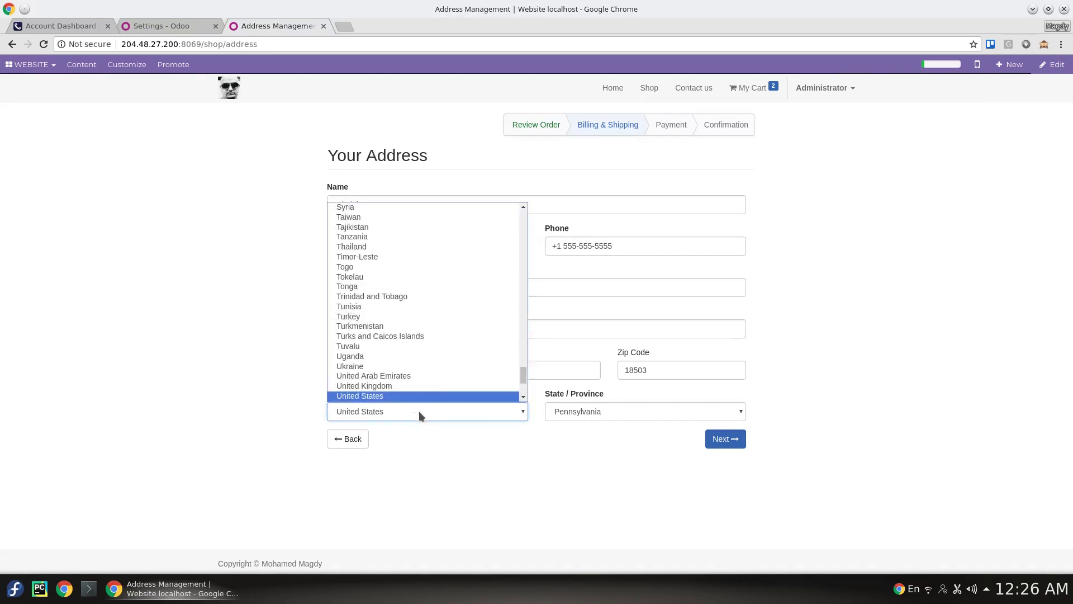
left_click(412, 386)
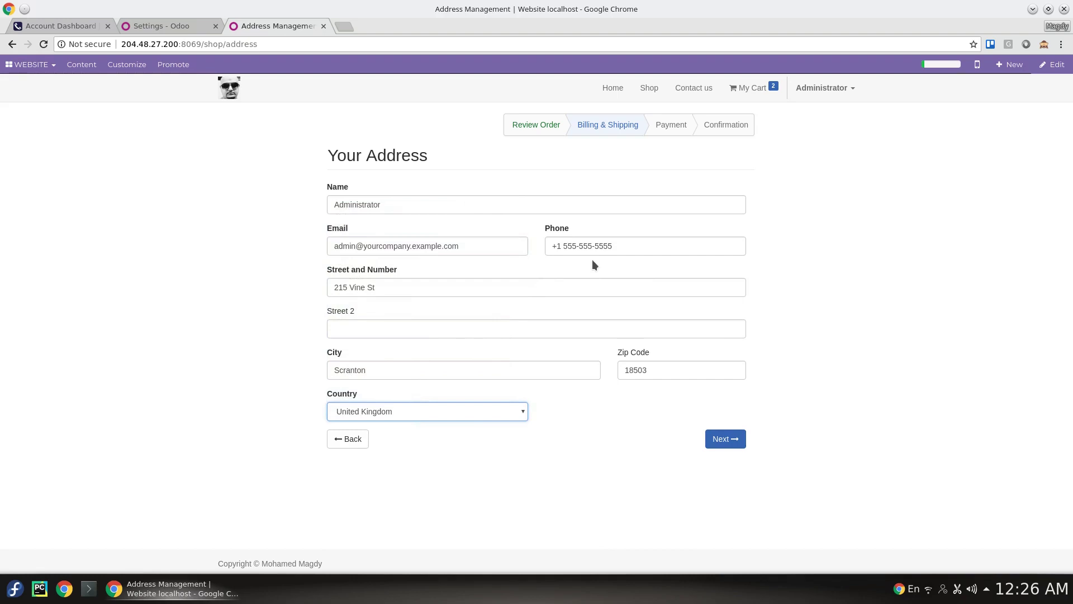
left_click(735, 439)
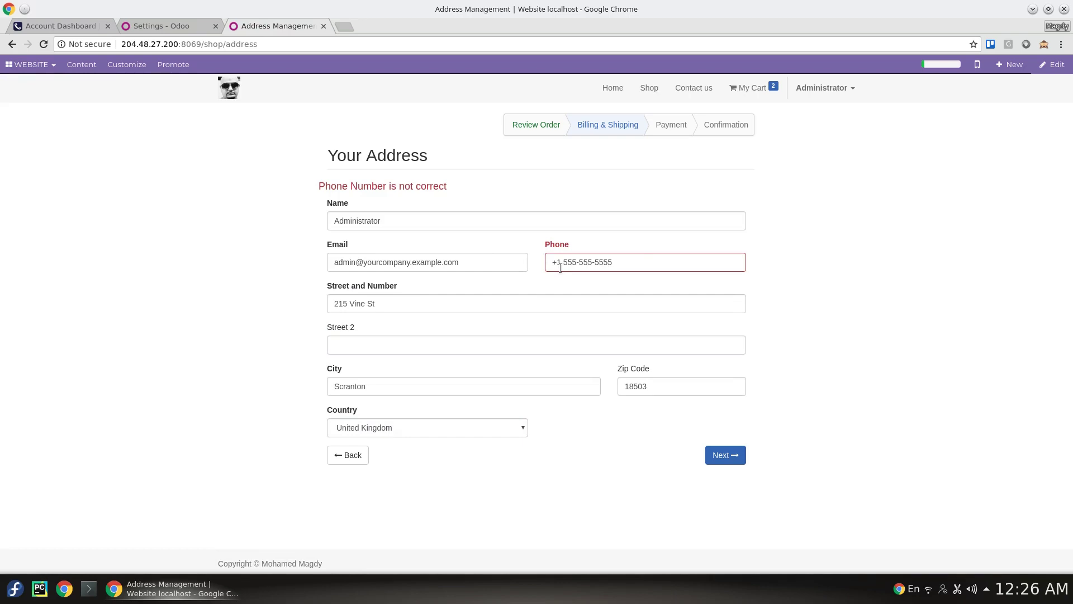
Replace the phone with a suggested international number, keep United Kingdom, and resubmit the address.
left_click_drag(615, 265, 555, 275)
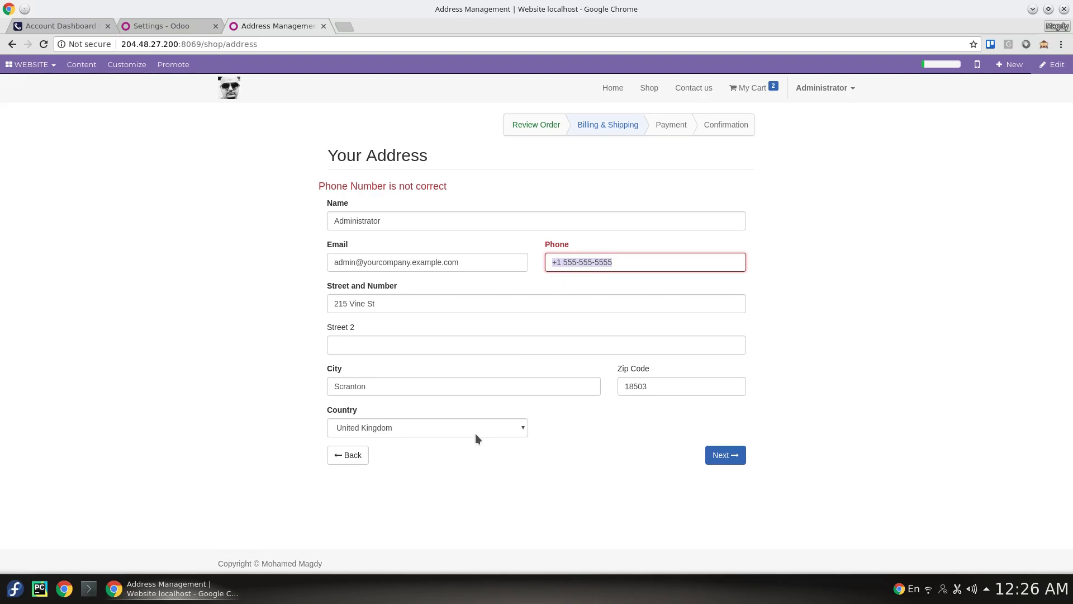
type("002")
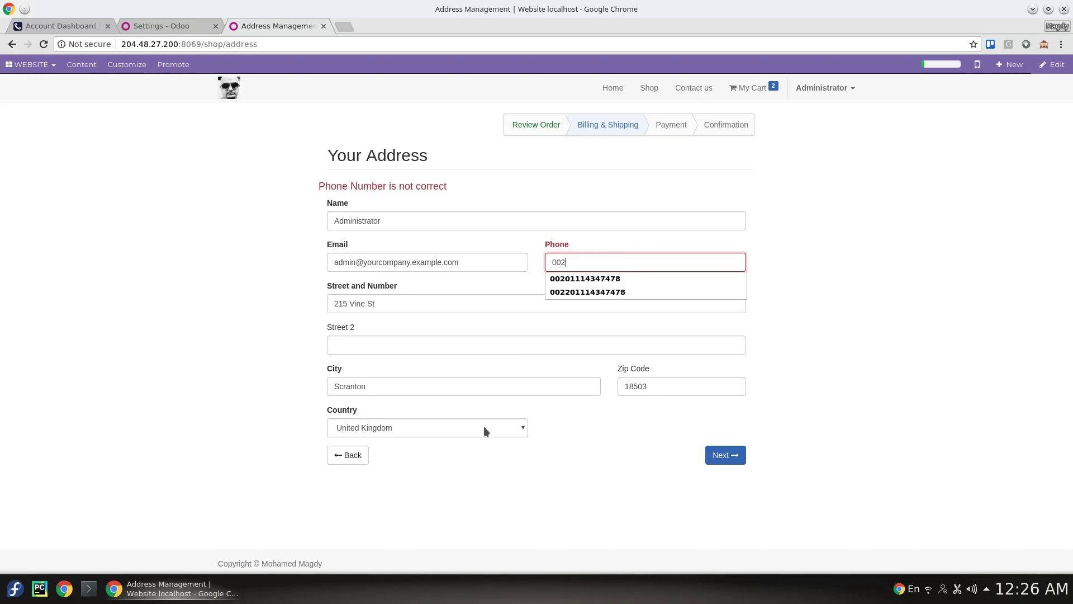
key("Down")
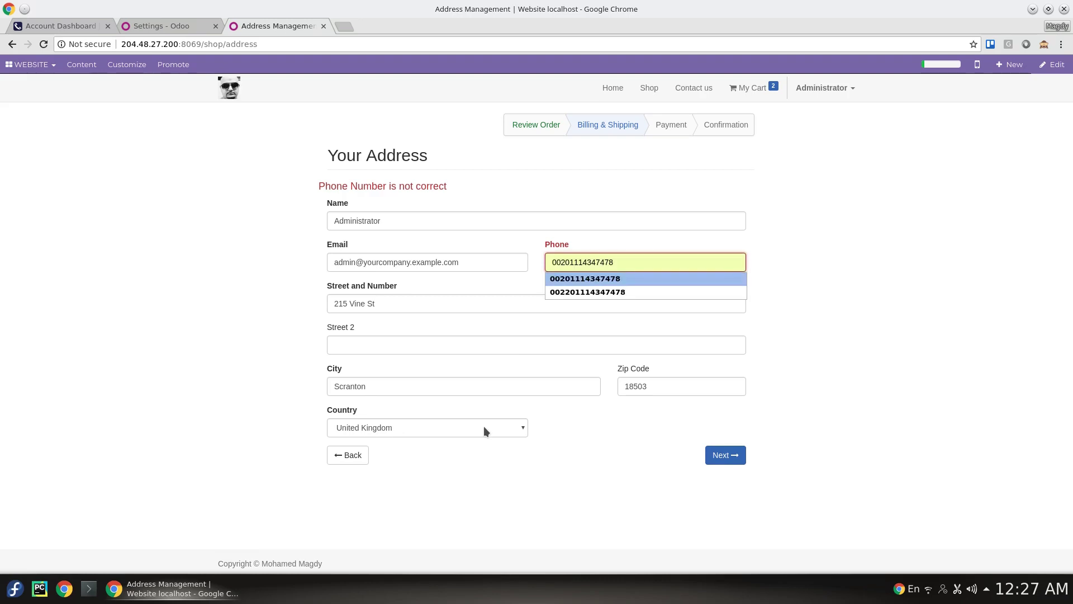
key("Return")
left_click(484, 426)
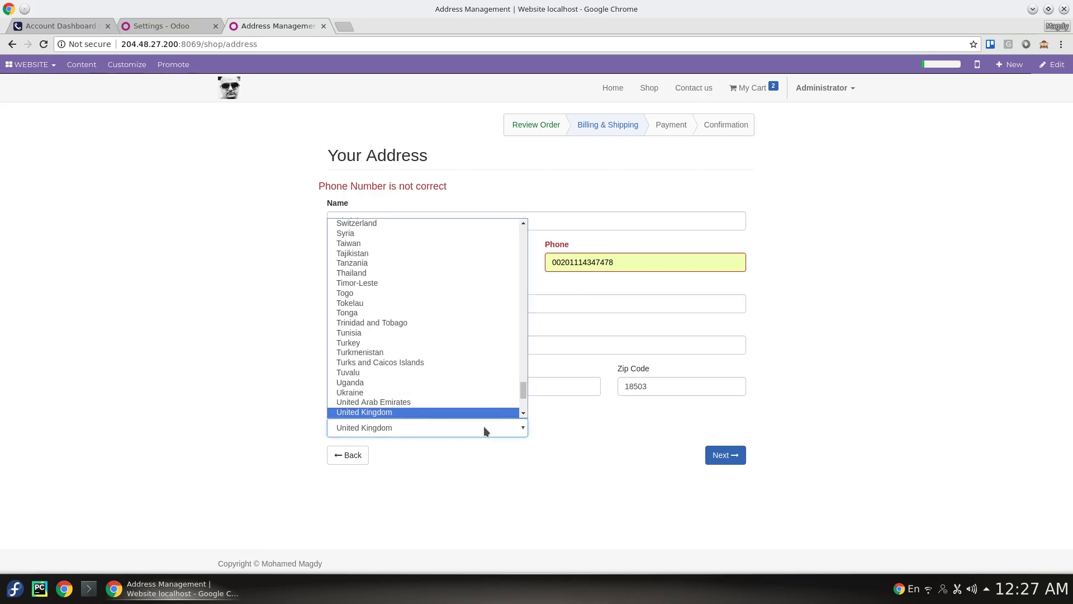
left_click(592, 449)
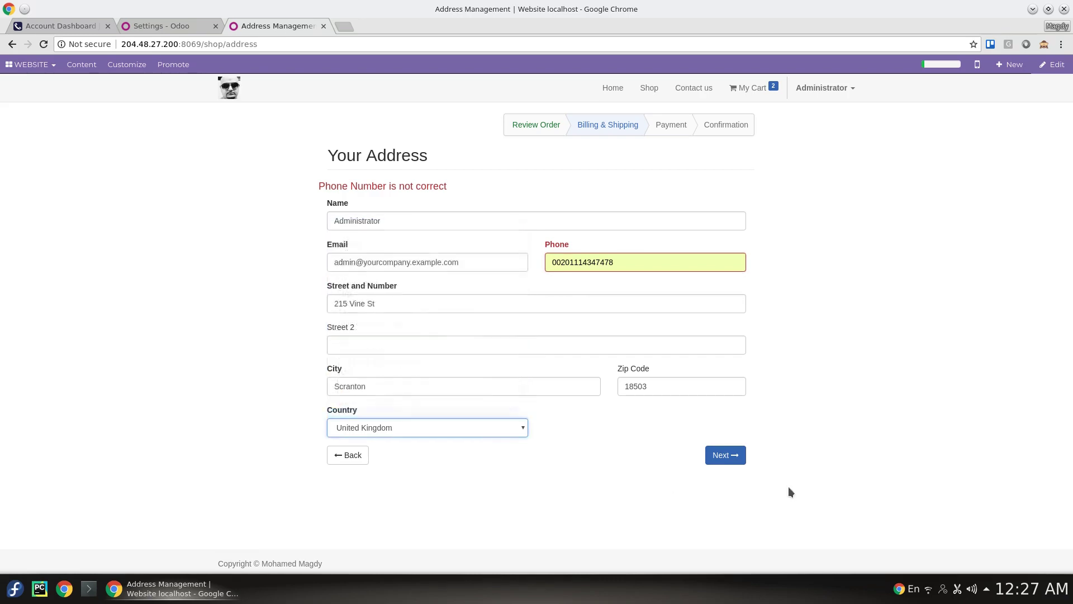
left_click(730, 455)
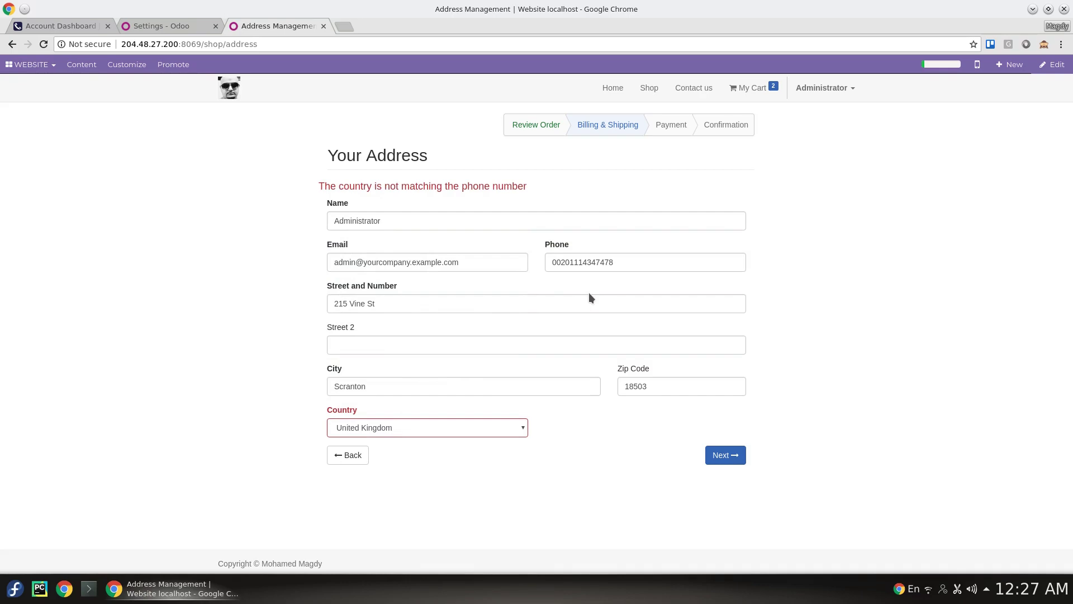
left_click(462, 427)
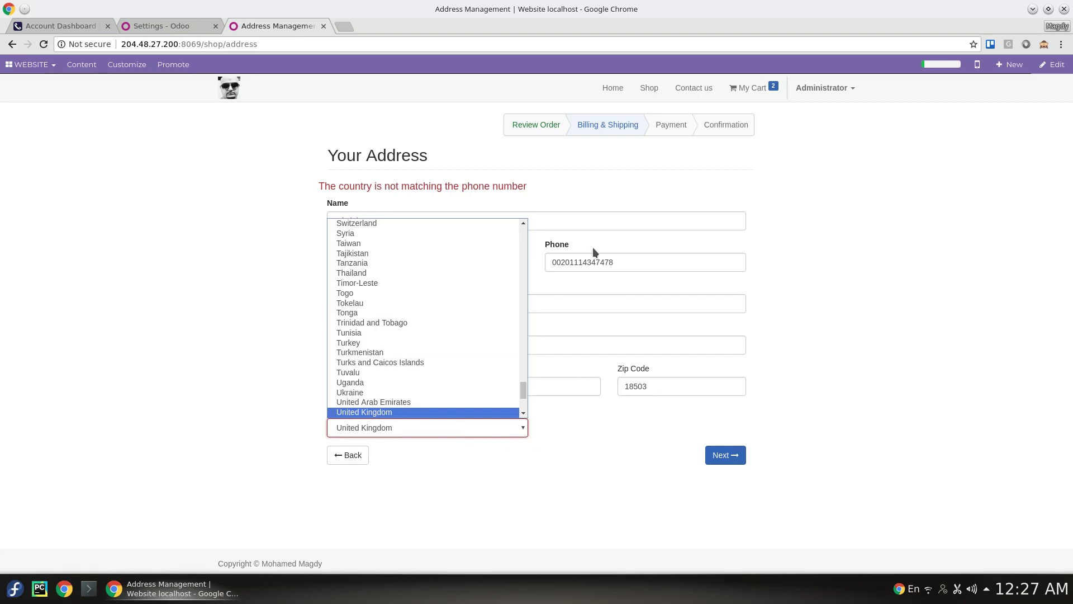
left_click(631, 262)
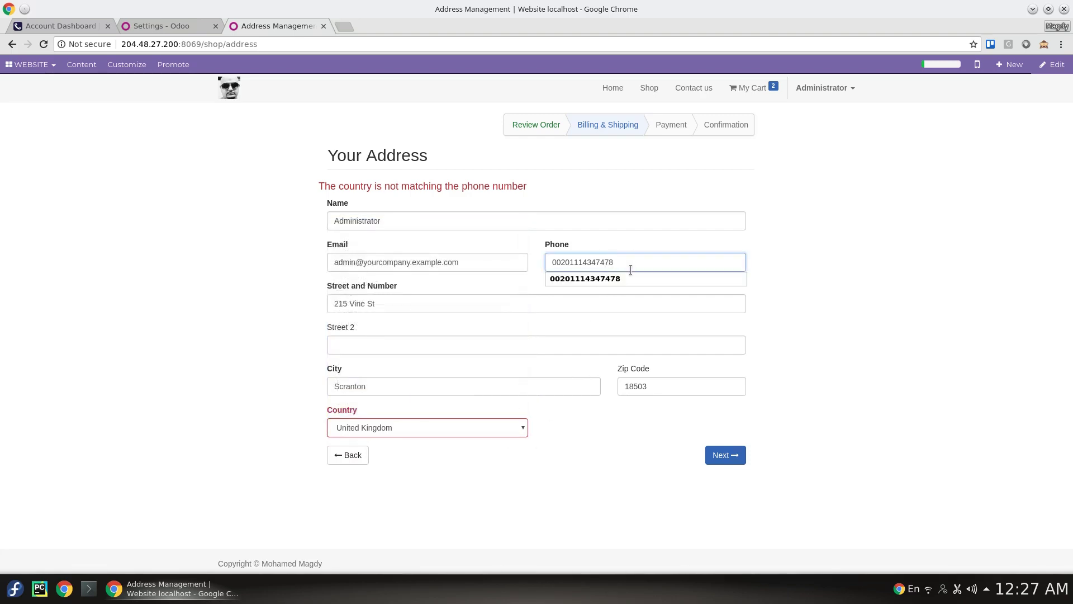
type("2")
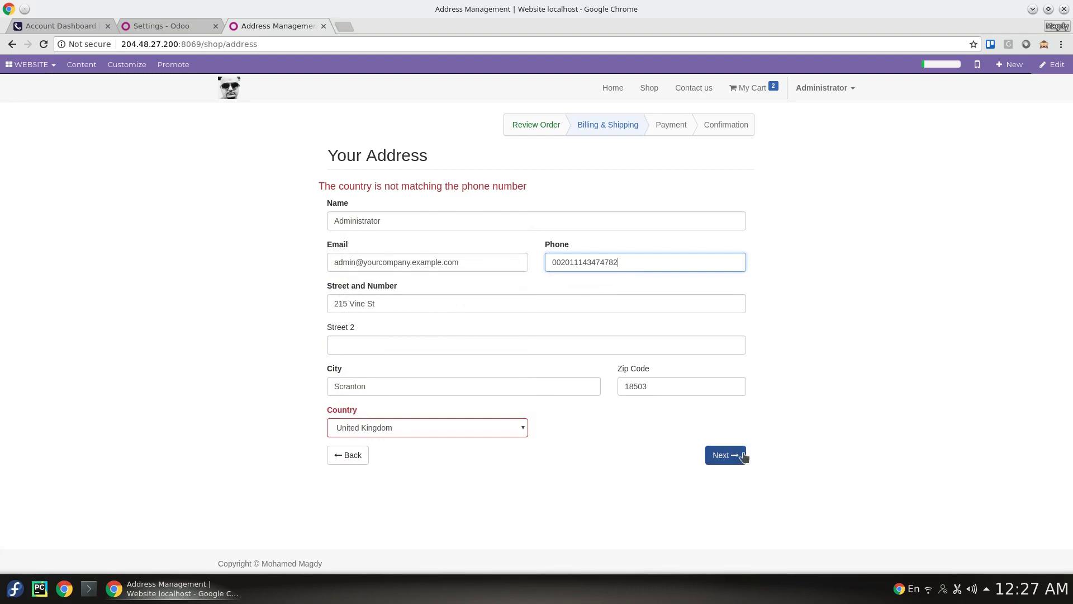
left_click(726, 454)
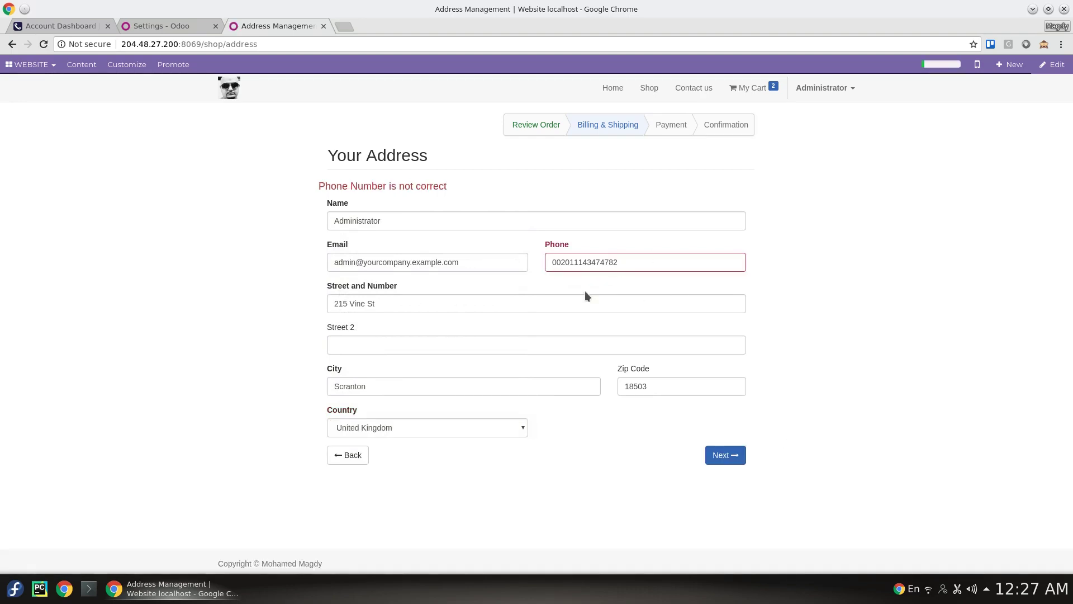
left_click(645, 267)
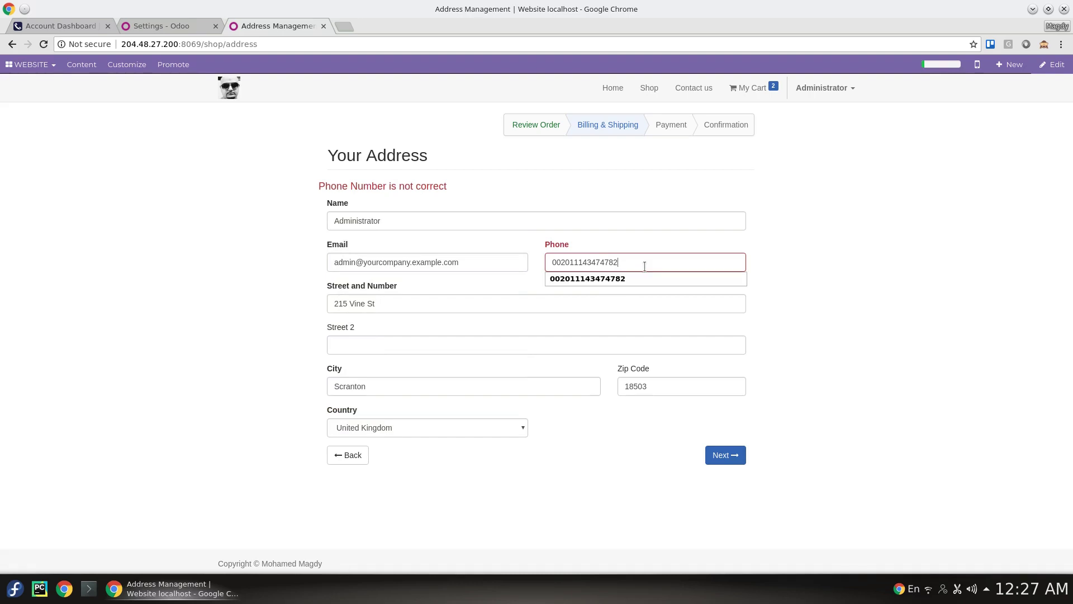
key("BackSpace")
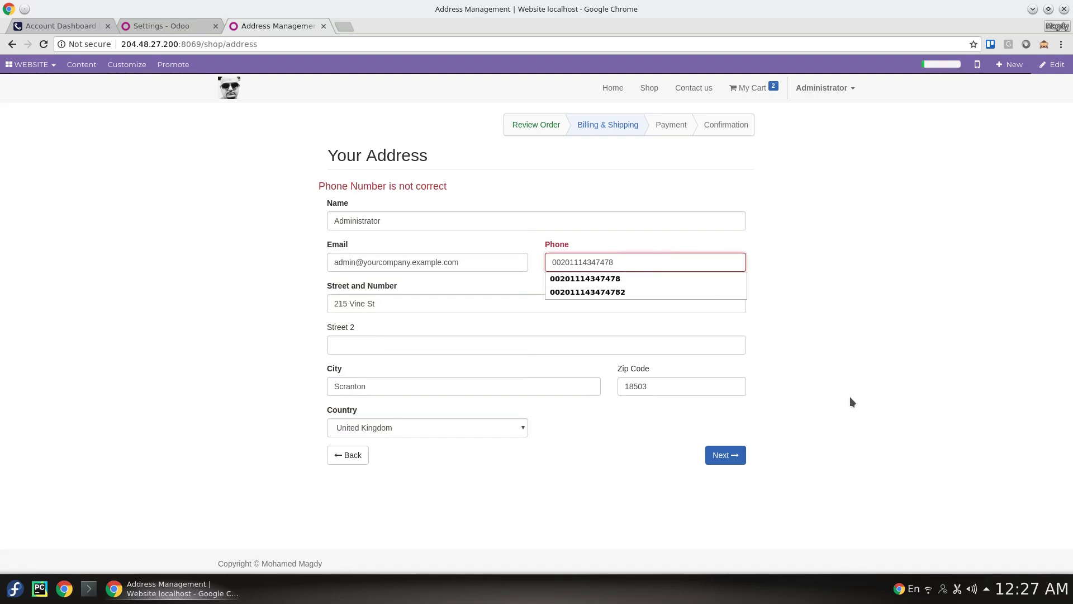
left_click(725, 454)
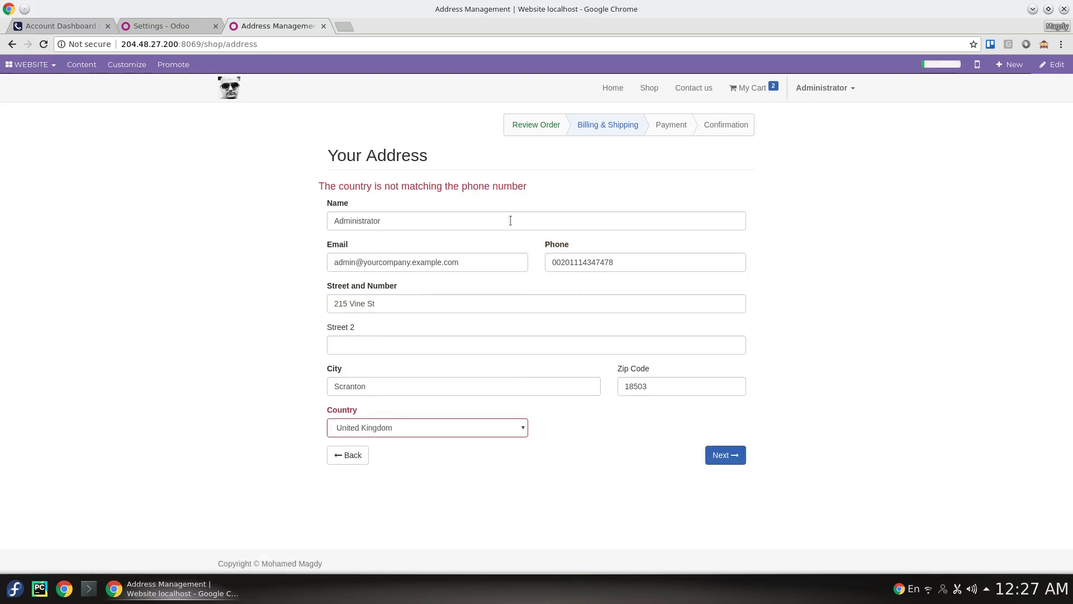
Pick Egypt as the country via 'eg' and submit the address to reach Billing & Shipping.
left_click(456, 429)
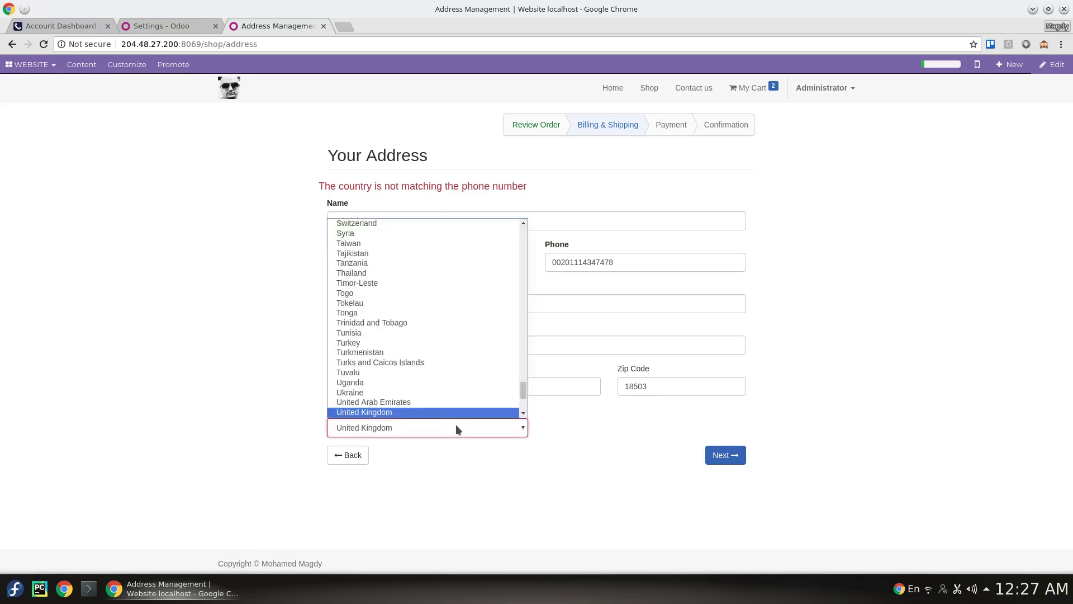
type("eg")
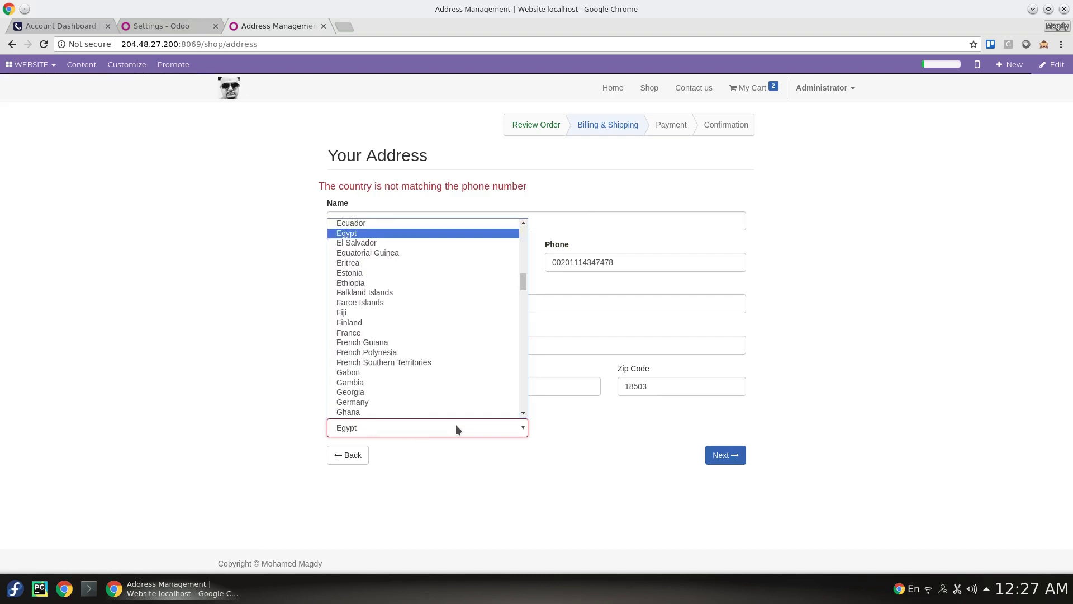
key("Return")
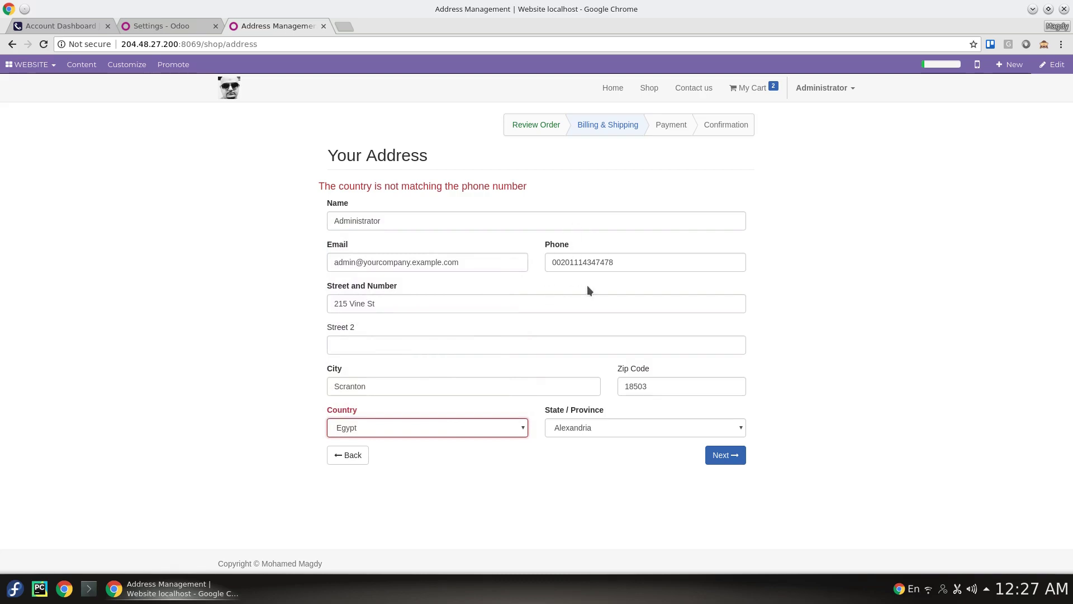
left_click(730, 458)
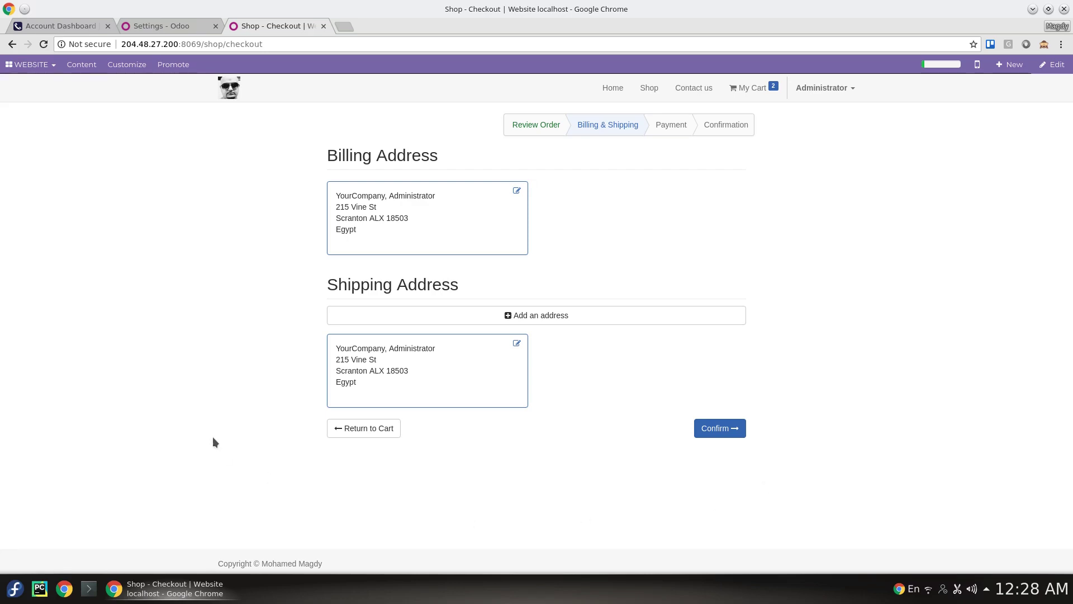
Return to the GitHub odoo_numverify repository and scroll to the README's 'How it works' section.
left_click(71, 27)
left_click(12, 44)
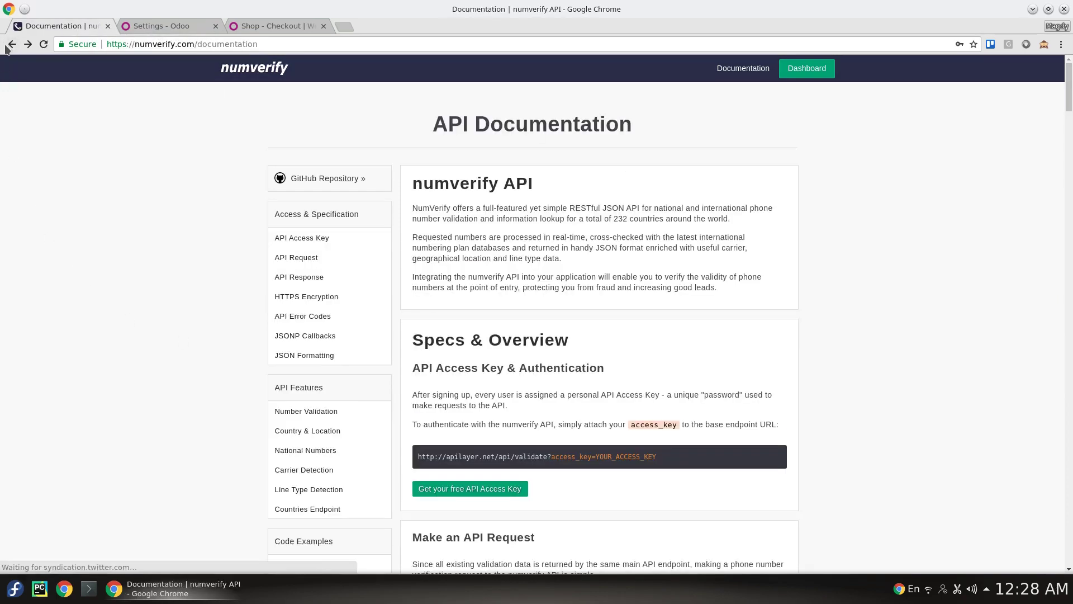
key("alt+Left")
scroll(558, 213, "up", 5)
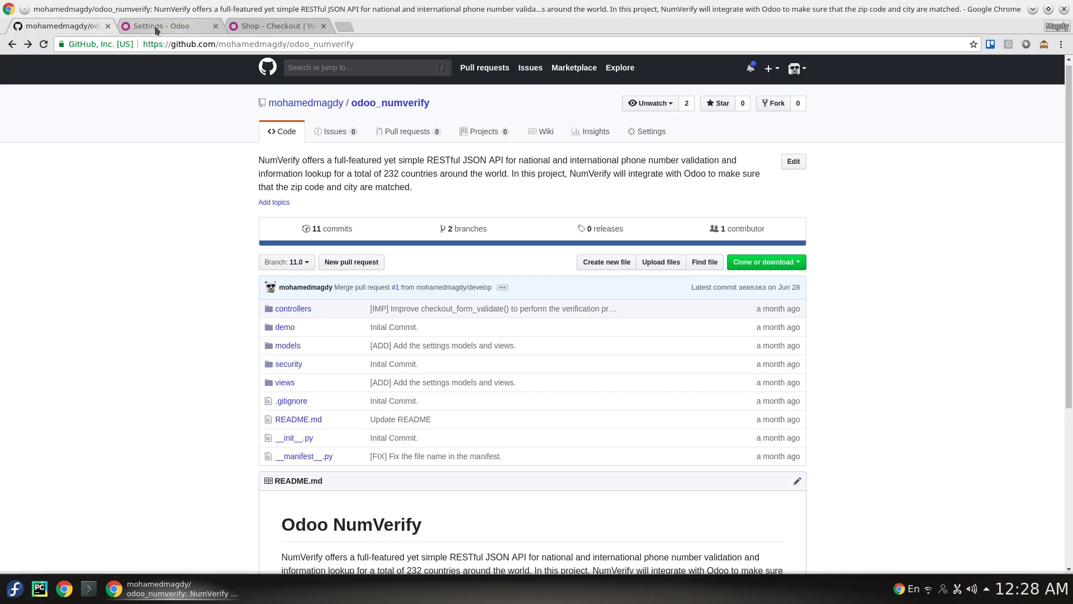
scroll(147, 338, "down", 3)
scroll(147, 341, "down", 2)
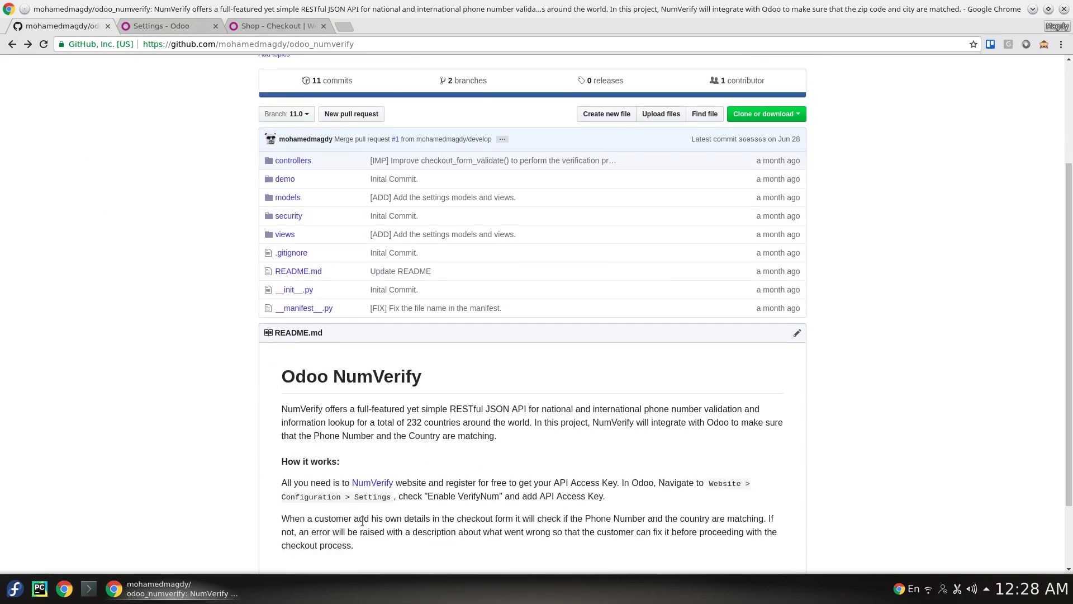